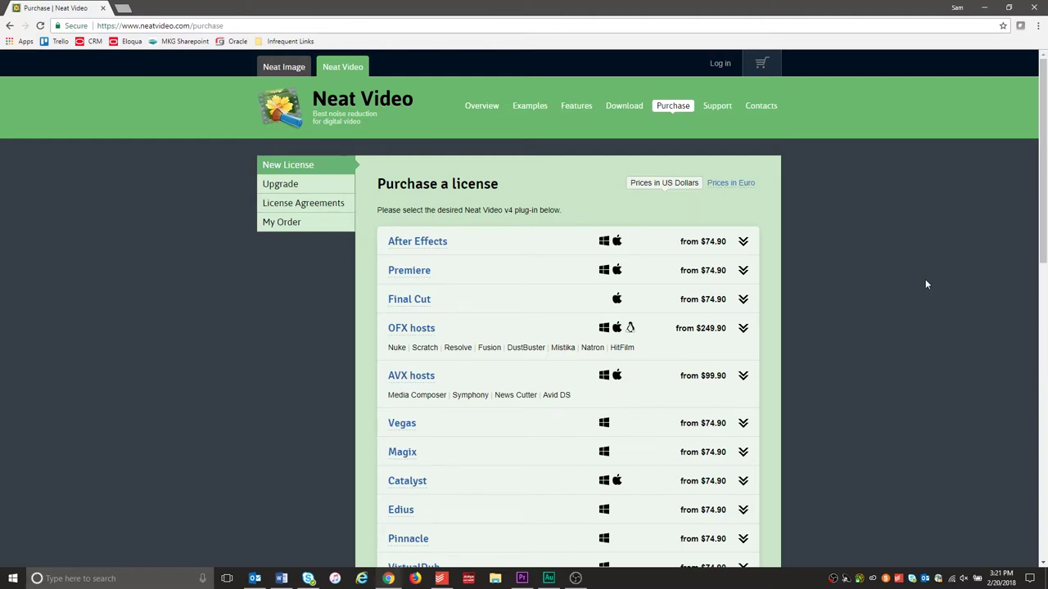
Scroll down and back up the Neat Video purchase page to review plug-in prices.
scroll(821, 442, "down", 2)
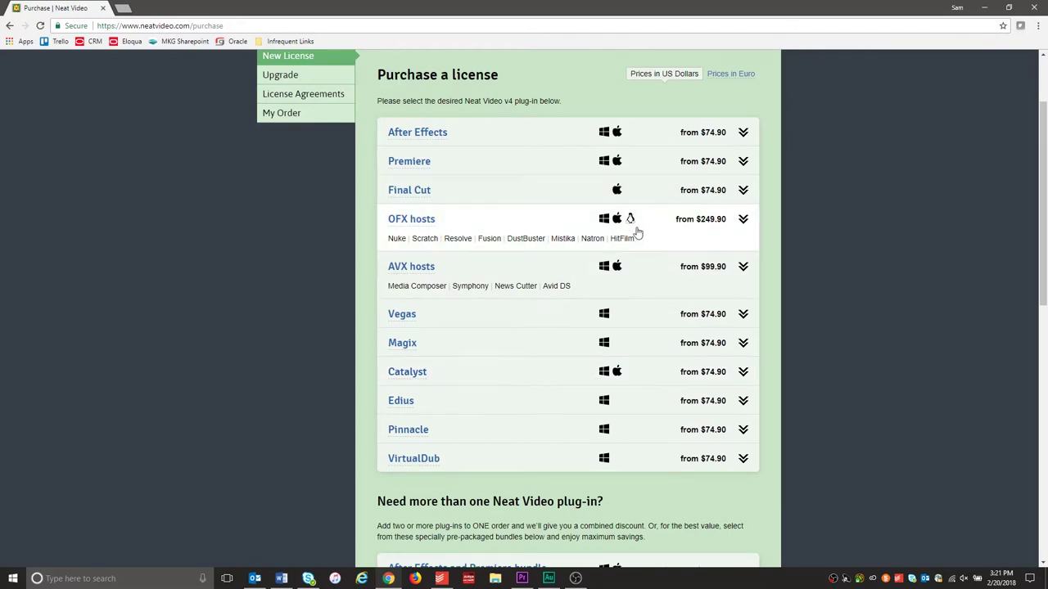
scroll(848, 286, "up", 1)
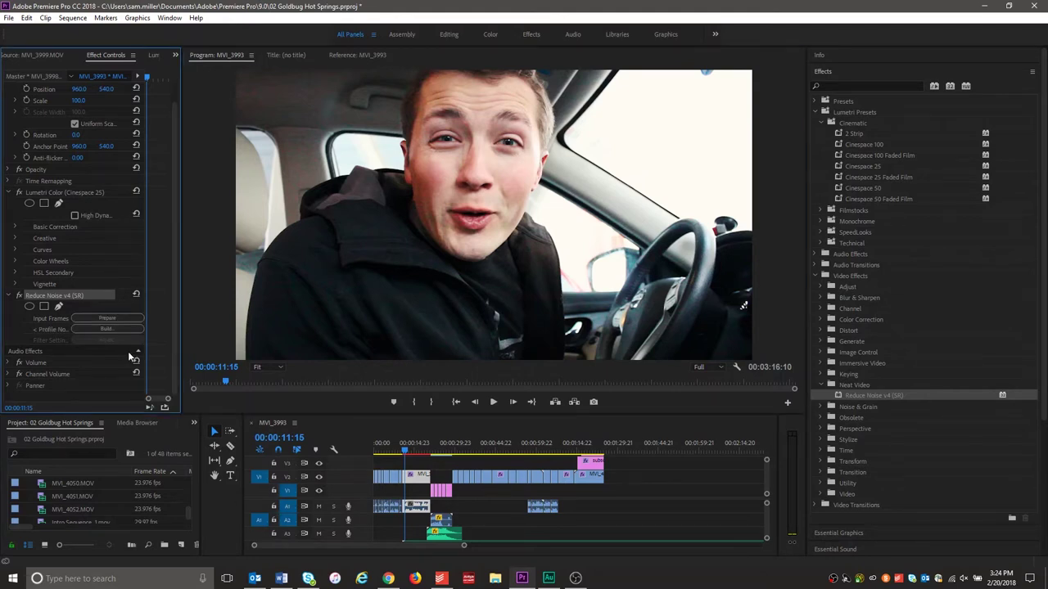
left_click(118, 331)
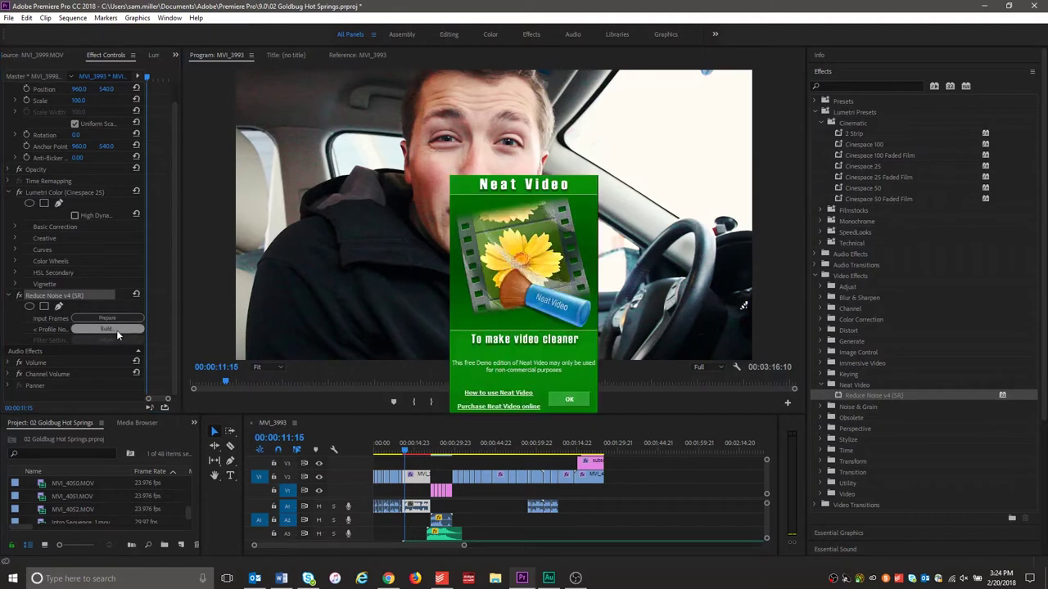
left_click(573, 400)
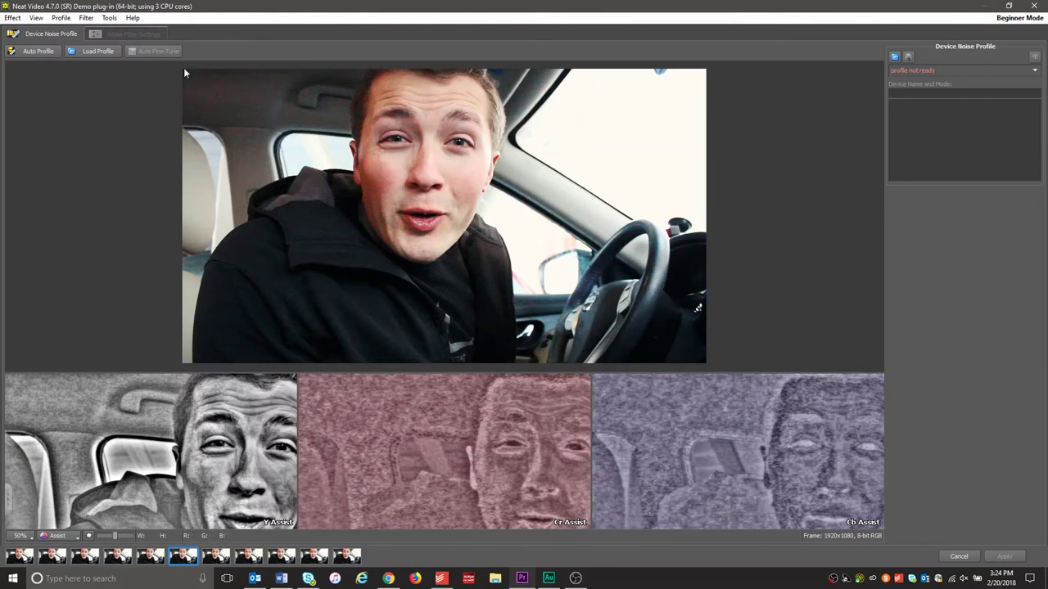
Profile the noise from a uniform car-ceiling patch, then go to Noise Filter Settings.
left_click_drag(279, 117, 187, 73)
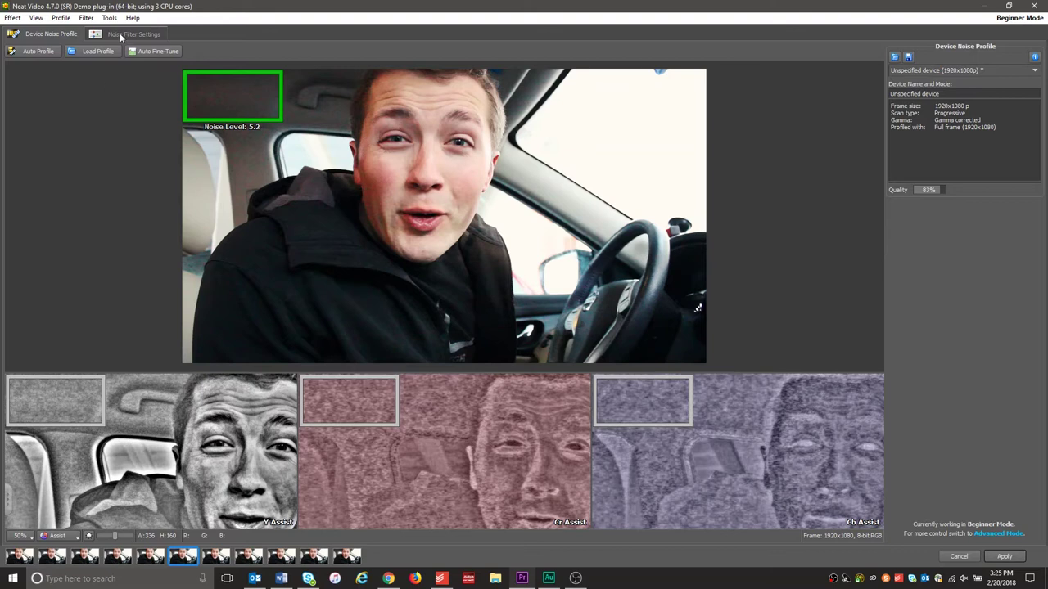
left_click(121, 36)
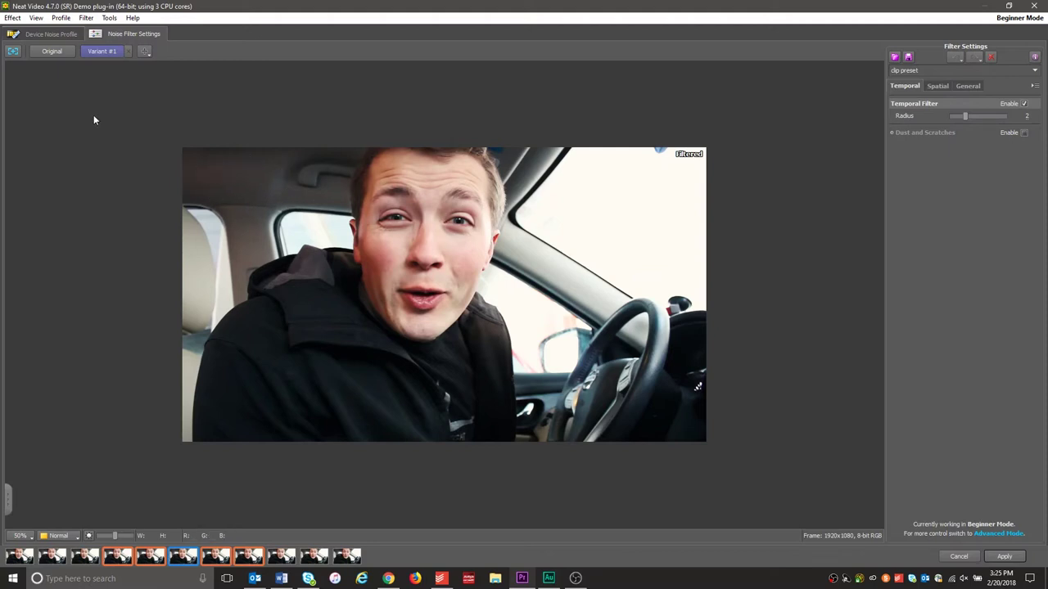
left_click(59, 51)
left_click(105, 52)
left_click(66, 54)
left_click(92, 52)
left_click(49, 54)
left_click(92, 52)
left_click(62, 50)
left_click(108, 50)
left_click(108, 52)
left_click(61, 51)
left_click(104, 51)
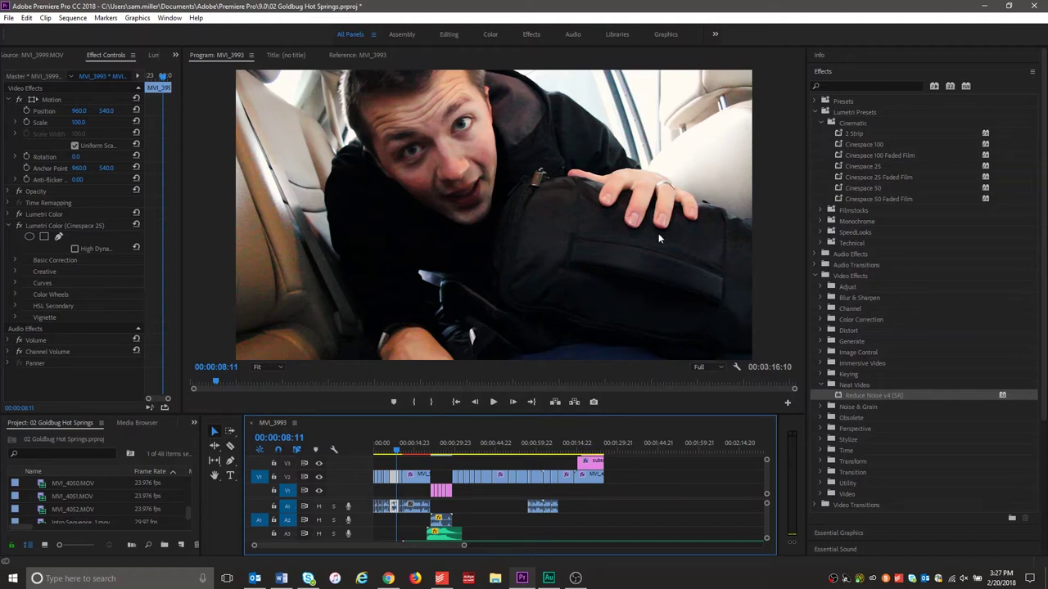
Step the playhead to frame 00:00:07:18 and apply Reduce Noise v4 to the backseat clip.
key("Left")
key("Left")
key("Left")
key("Left")
key("Left")
key("Left")
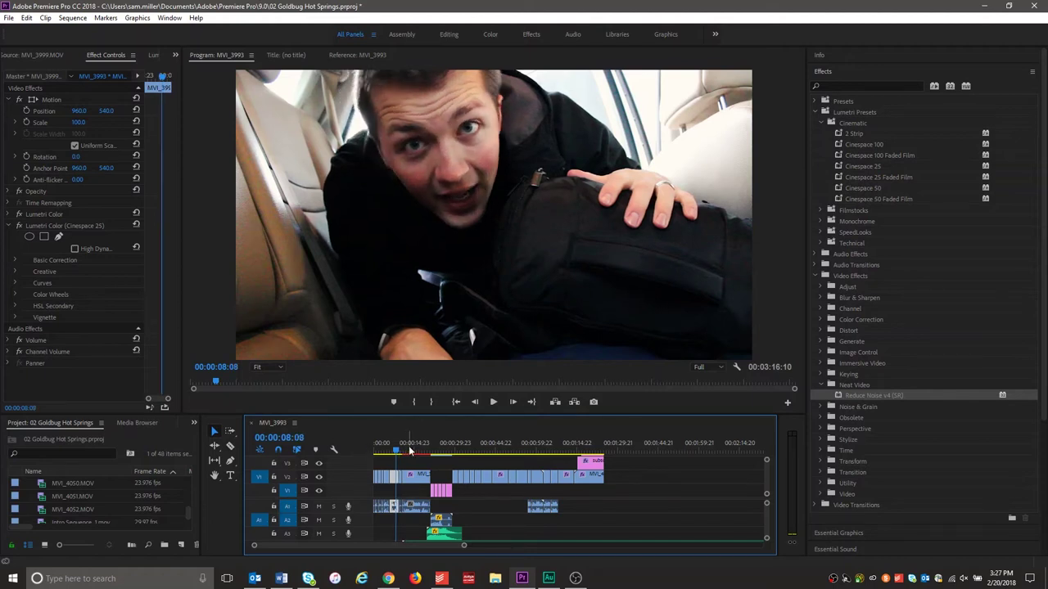
key("Left")
key("Left")
key("Left")
key("Left")
key("Left")
key("Left")
key("Left")
key("Left")
key("Left")
key("Left")
key("Left")
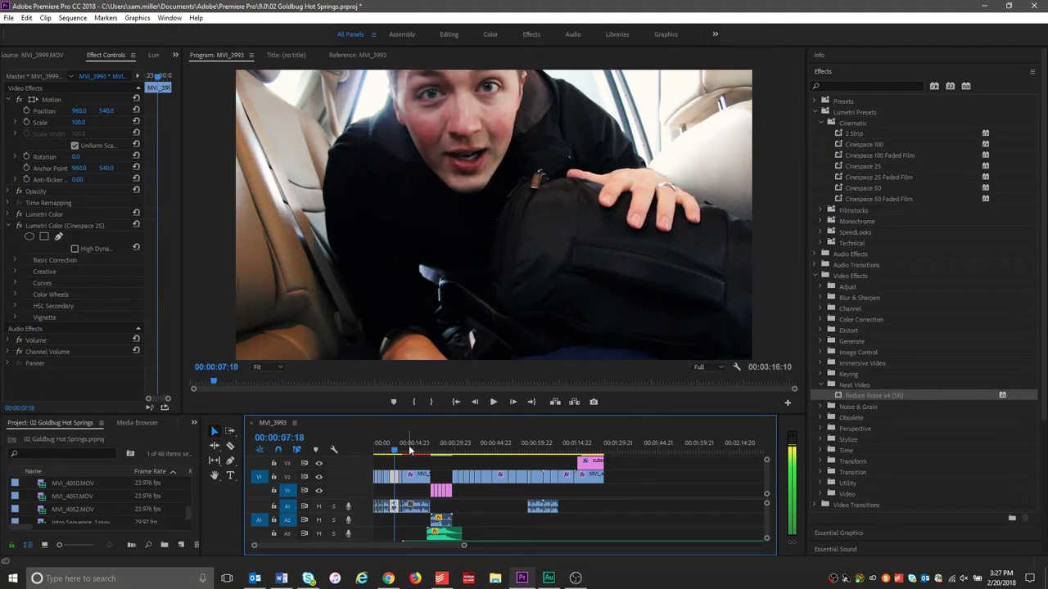
key("Right")
key("Right")
key("Right")
key("Right")
key("Right")
key("Right")
key("Right")
key("Right")
key("Right")
key("Right")
key("Right")
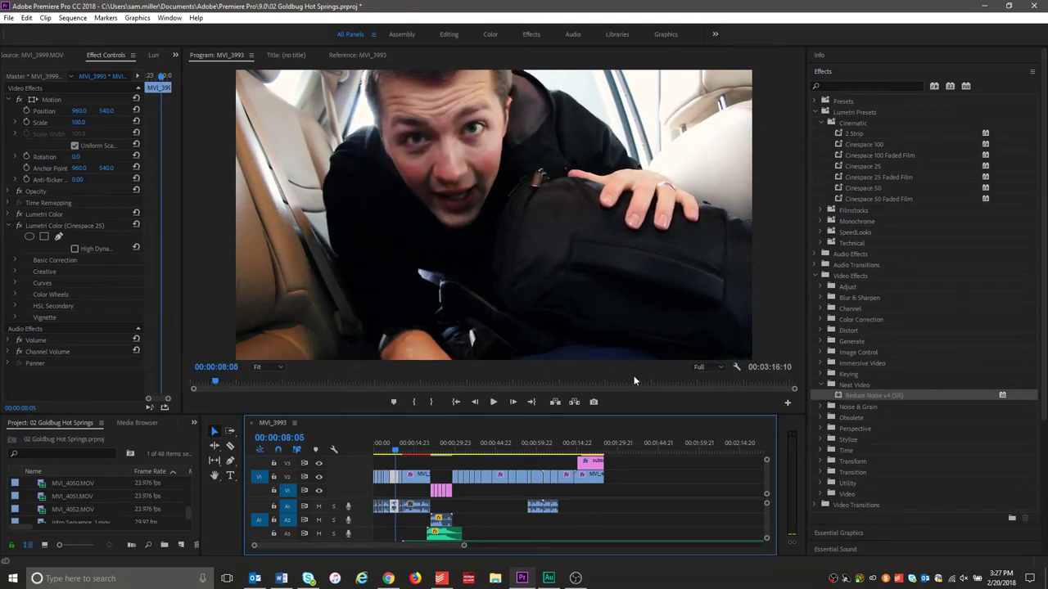
key("Right")
key("Right")
key("Right")
key("Right")
key("Right")
key("Right")
key("Right")
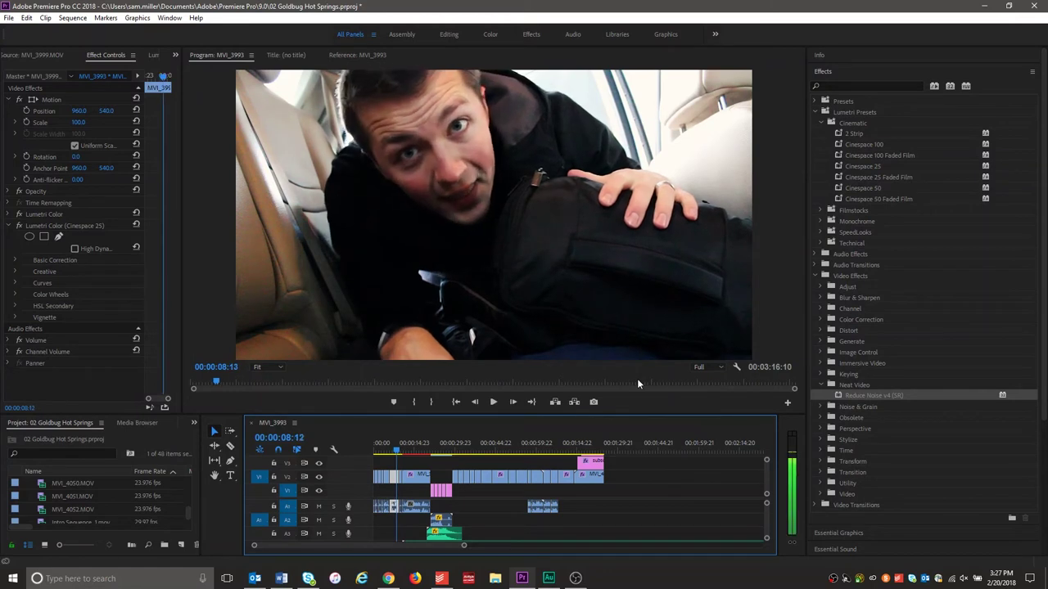
key("Left")
key("Left")
key("Left")
key("Left")
key("Left")
key("Left")
key("Left")
key("Left")
key("Left")
key("Left")
key("Left")
key("Left")
key("Left")
key("Left")
key("Left")
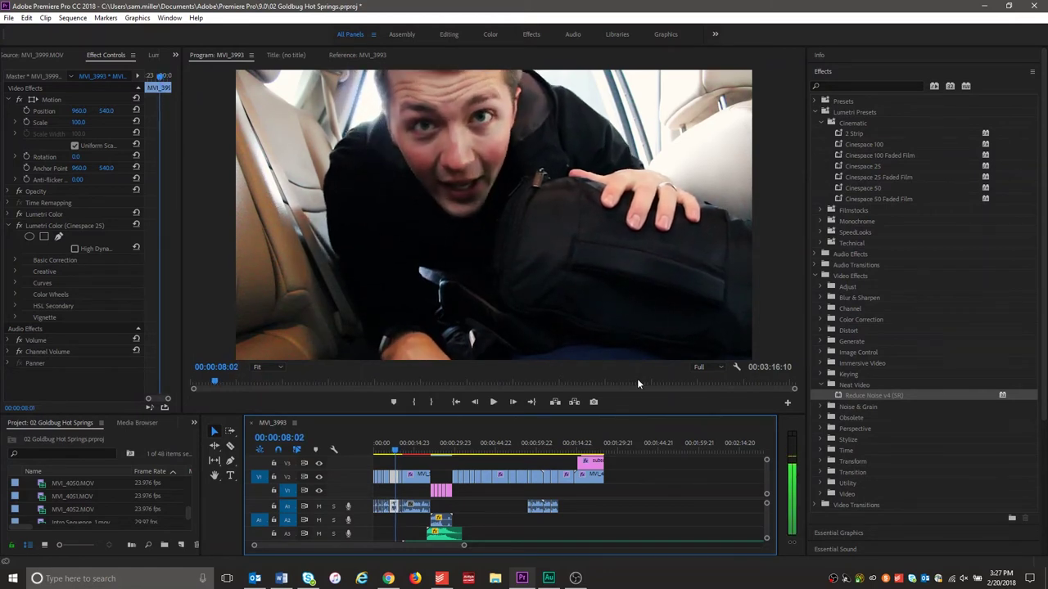
key("Left")
key("Left")
key("Left")
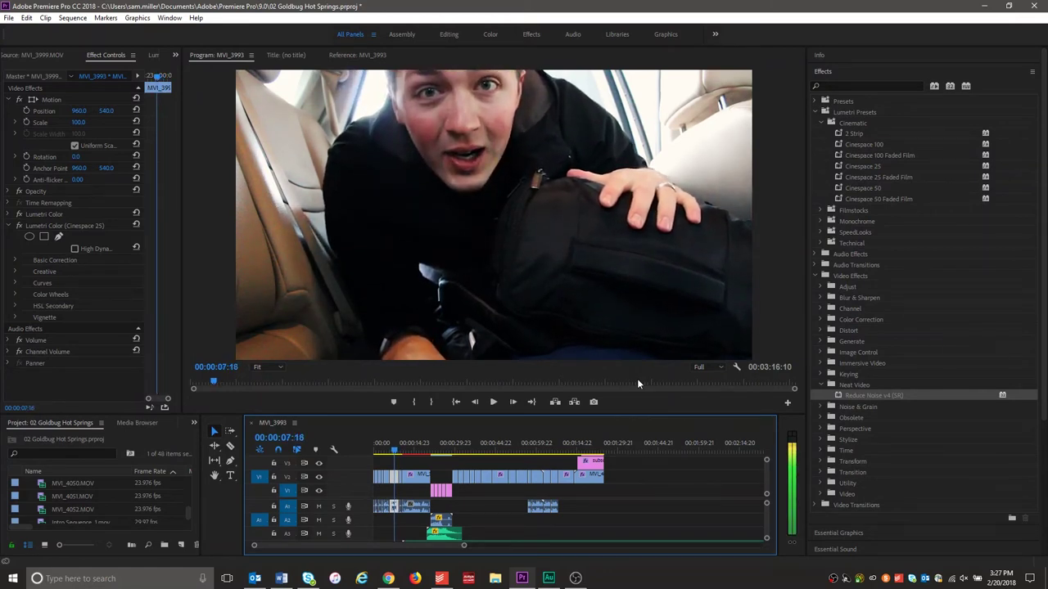
left_click_drag(907, 395, 395, 477)
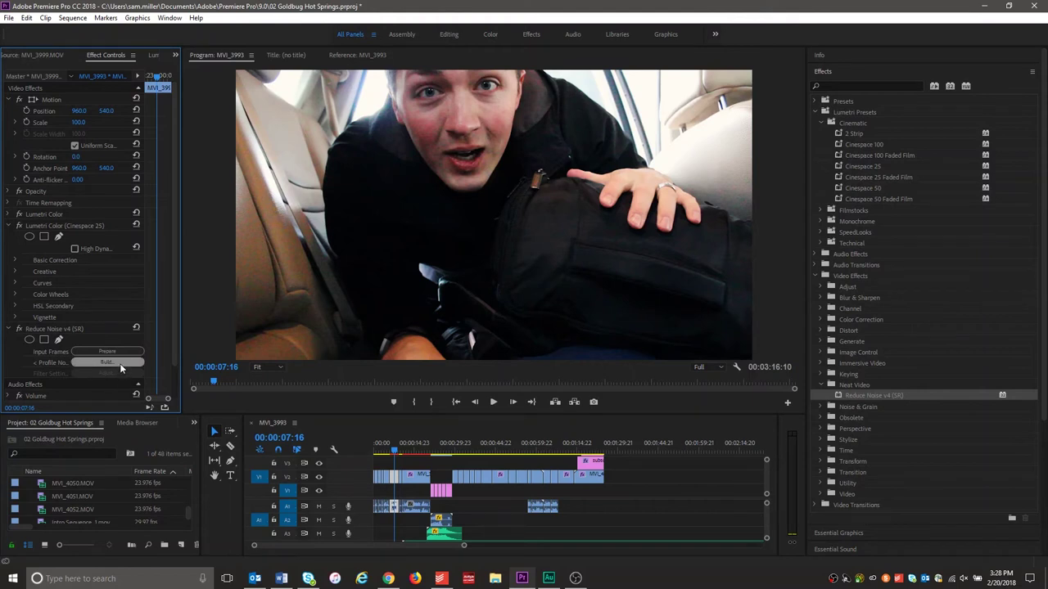
Start building a Neat Video noise profile for the backseat clip, past the demo notice.
left_click(121, 365)
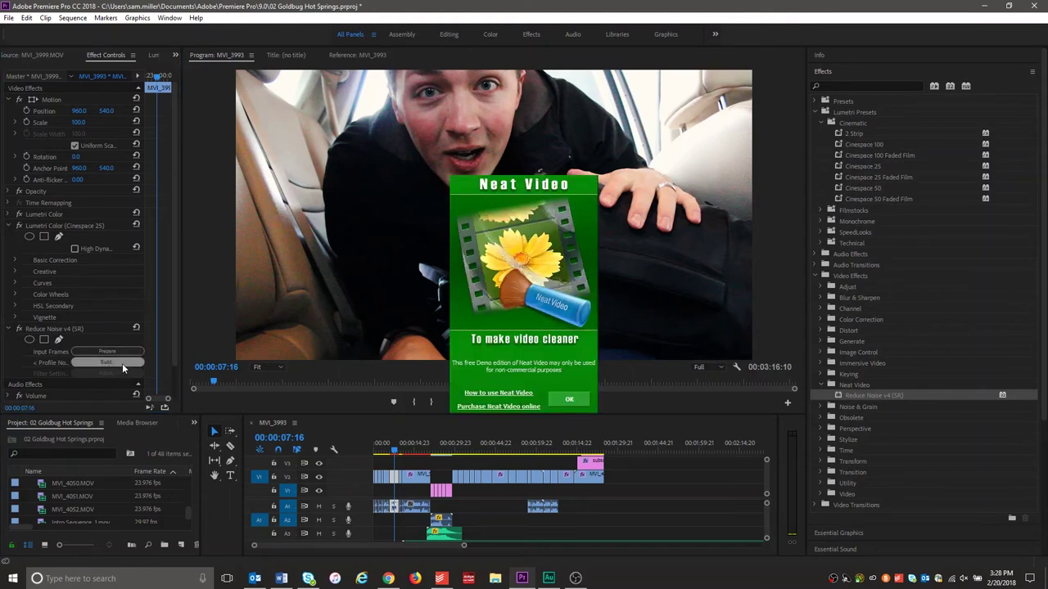
left_click(571, 400)
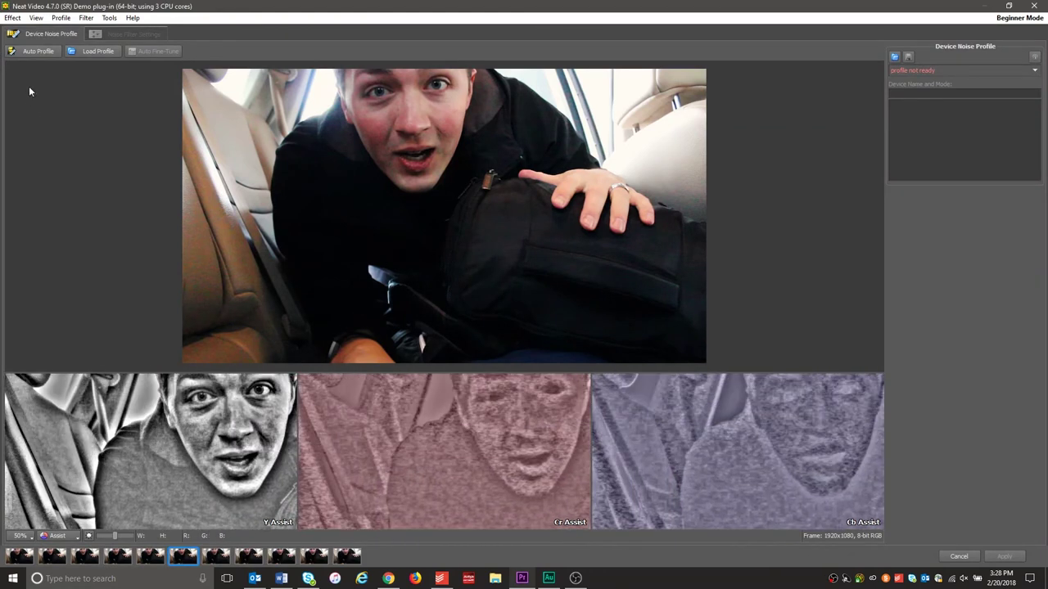
Auto-profile, resample the noise from the seat then the dark backpack, and go to Noise Filter Settings.
left_click(40, 51)
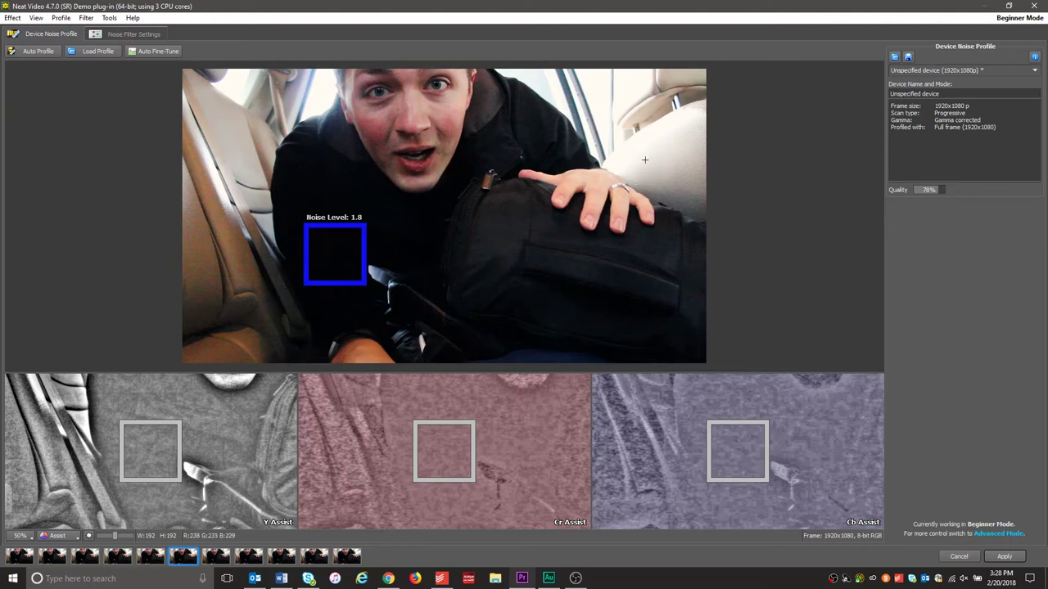
left_click_drag(632, 137, 695, 189)
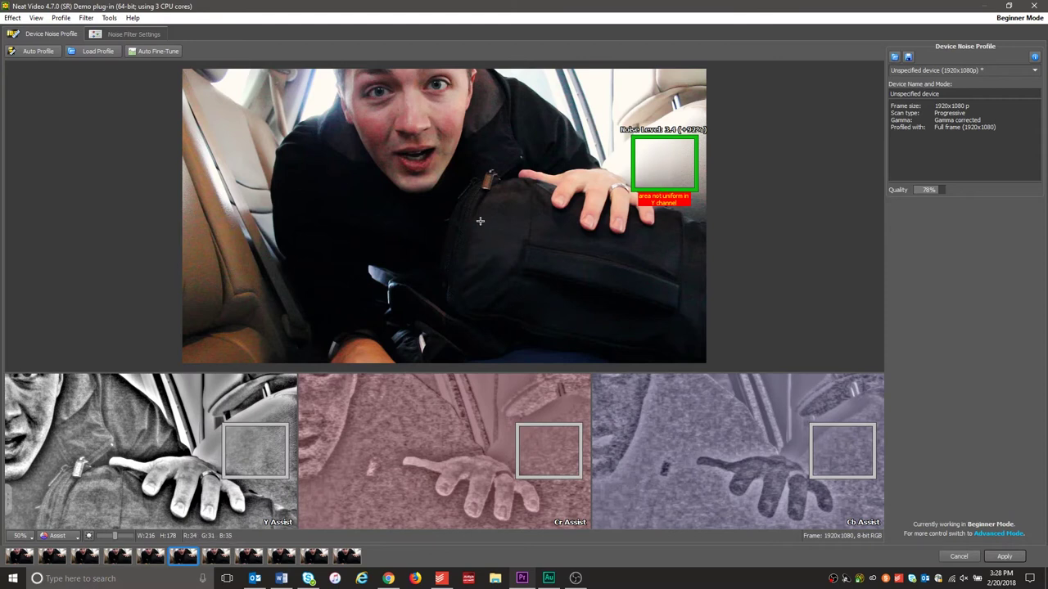
left_click_drag(477, 210, 521, 251)
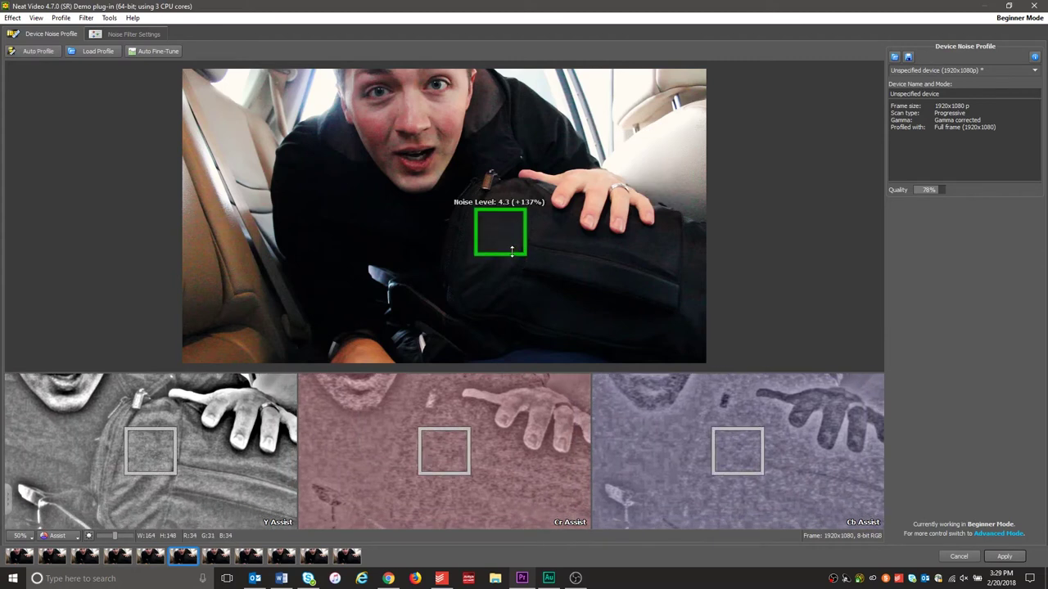
left_click(123, 34)
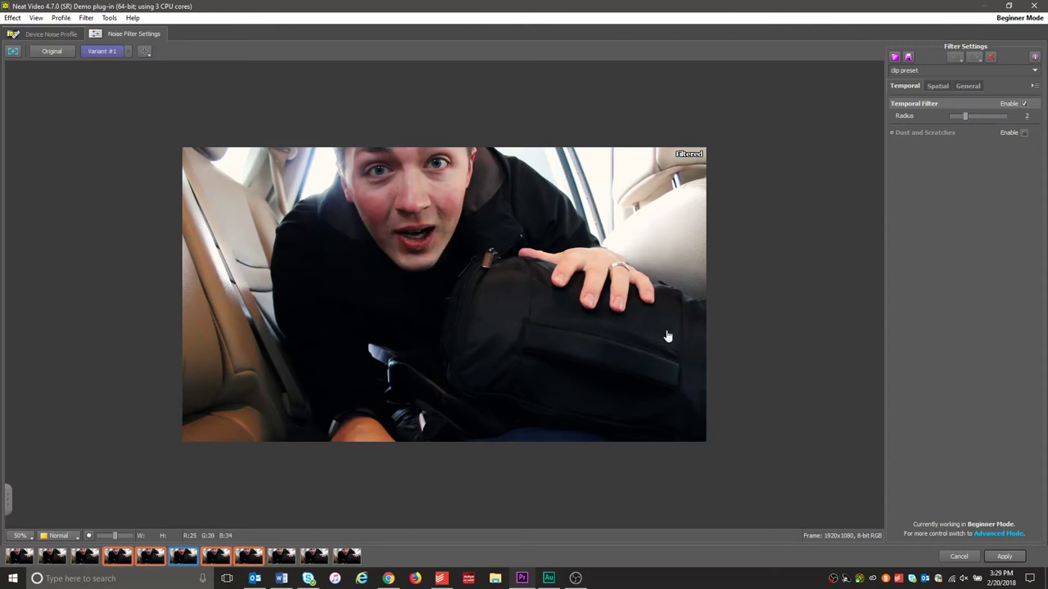
left_click(47, 51)
left_click(102, 52)
left_click(52, 52)
left_click(103, 51)
left_click(63, 53)
left_click(98, 55)
left_click(52, 51)
left_click(97, 51)
left_click(54, 53)
left_click(98, 54)
left_click(60, 51)
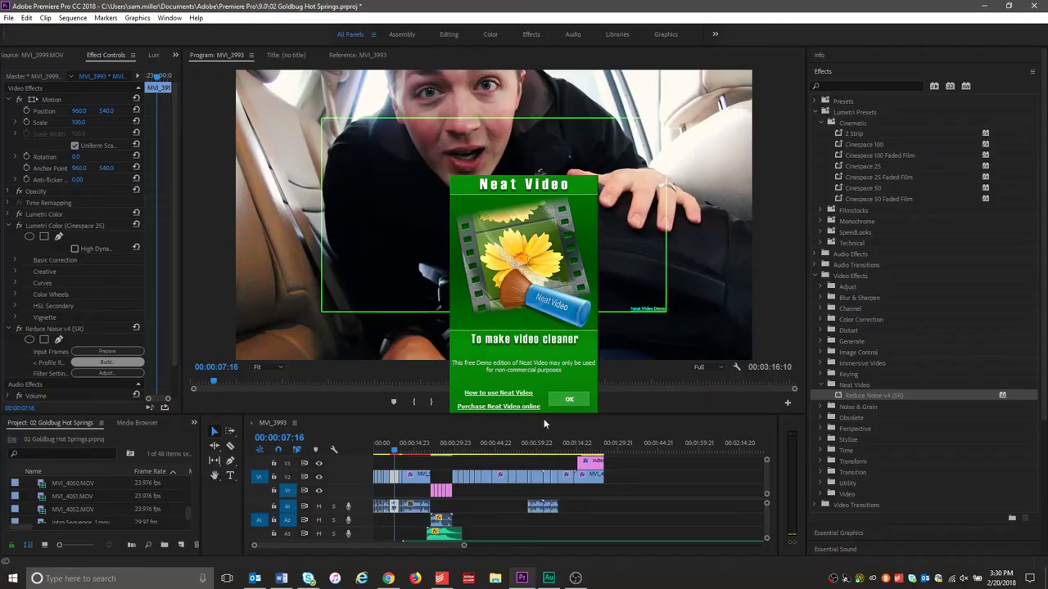
Dismiss the demo notice and switch the Device Noise Profile panel to Advanced Mode.
left_click(563, 401)
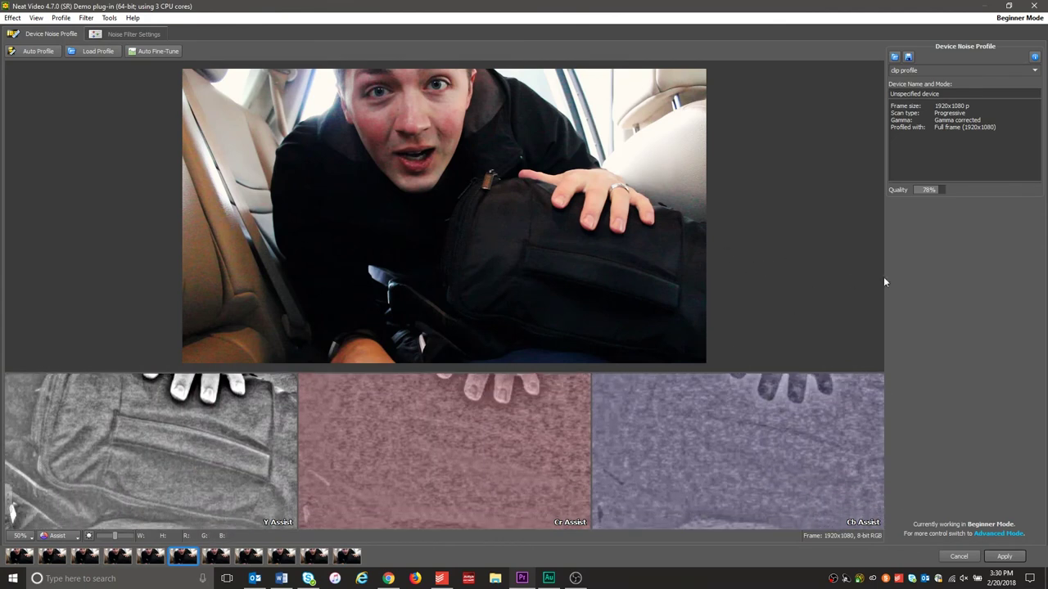
left_click(998, 534)
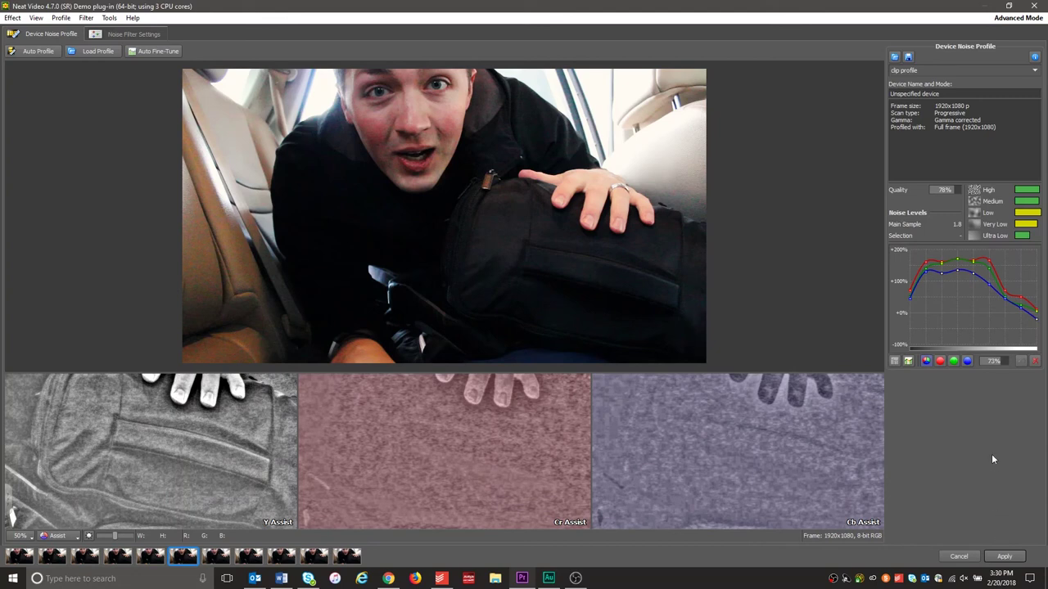